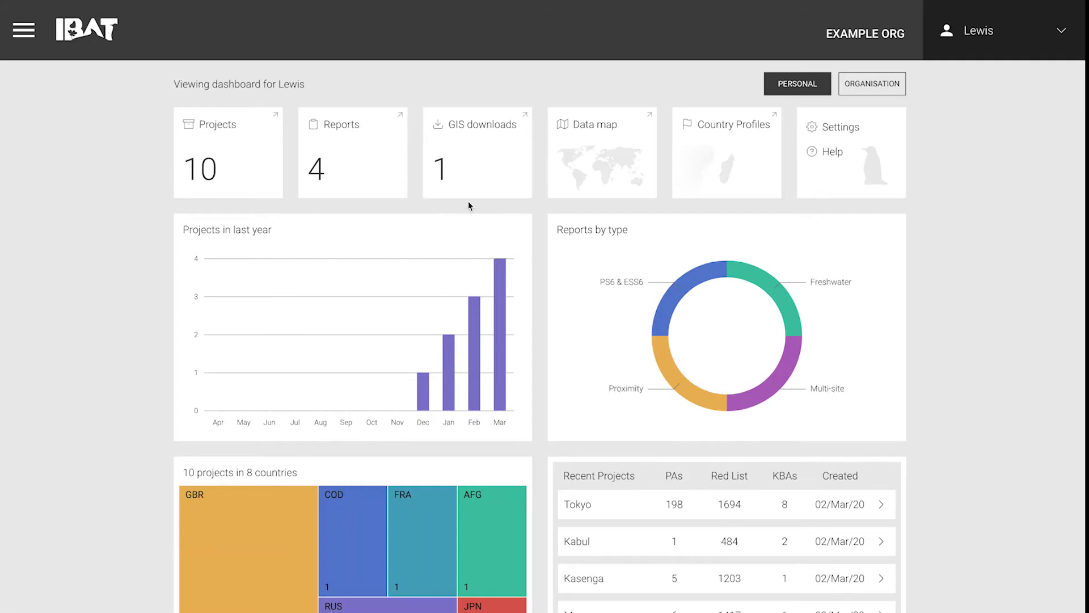
Open the Reports list from the dashboard and start a new report.
left_click(360, 167)
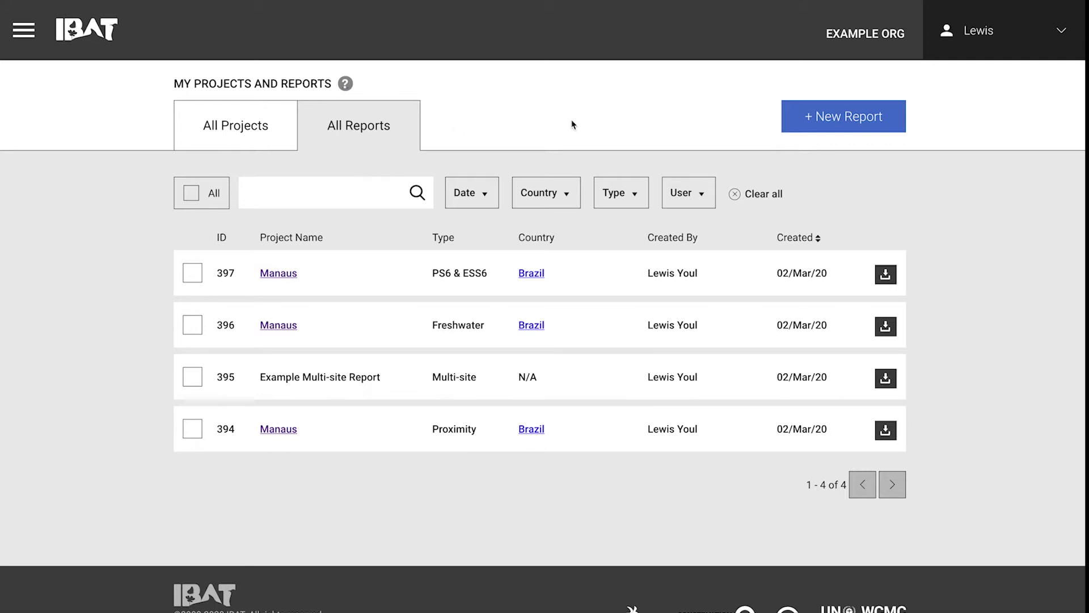
left_click(835, 130)
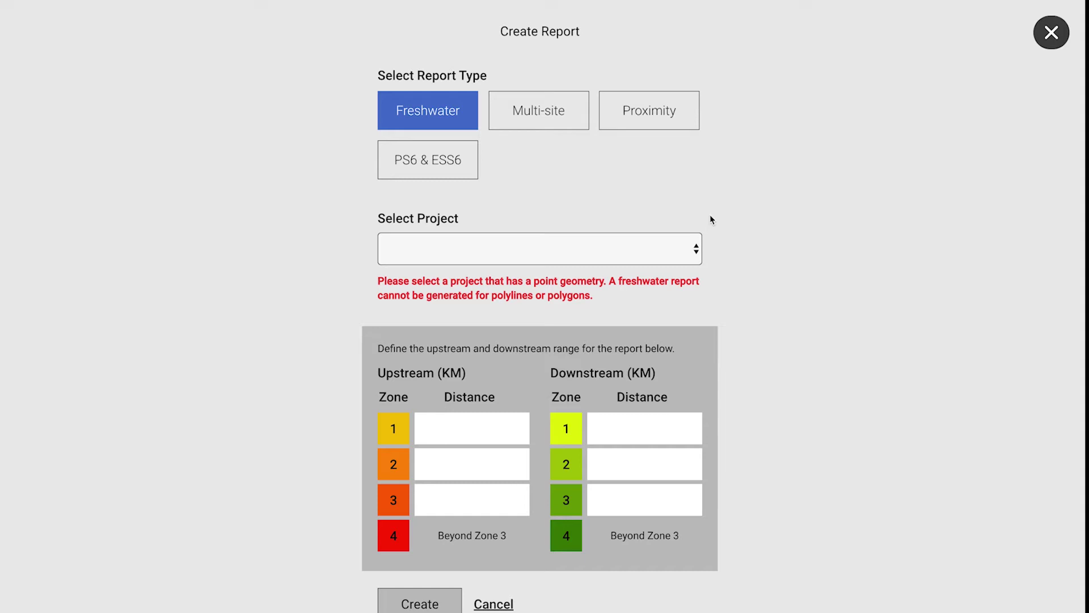
Select Manaus as the project and switch the report type to Proximity.
left_click(674, 251)
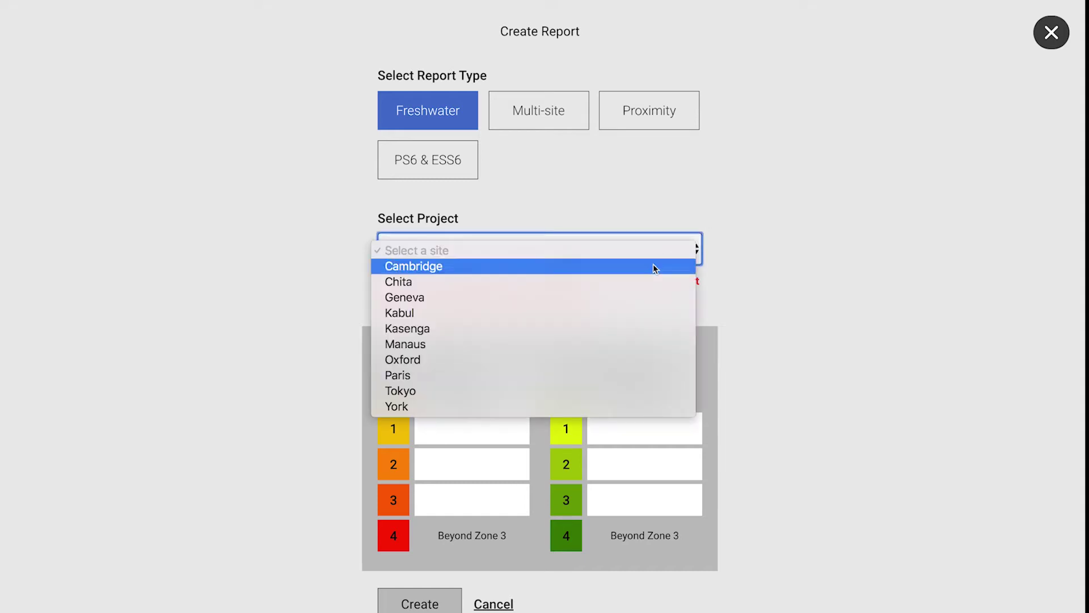
left_click(610, 343)
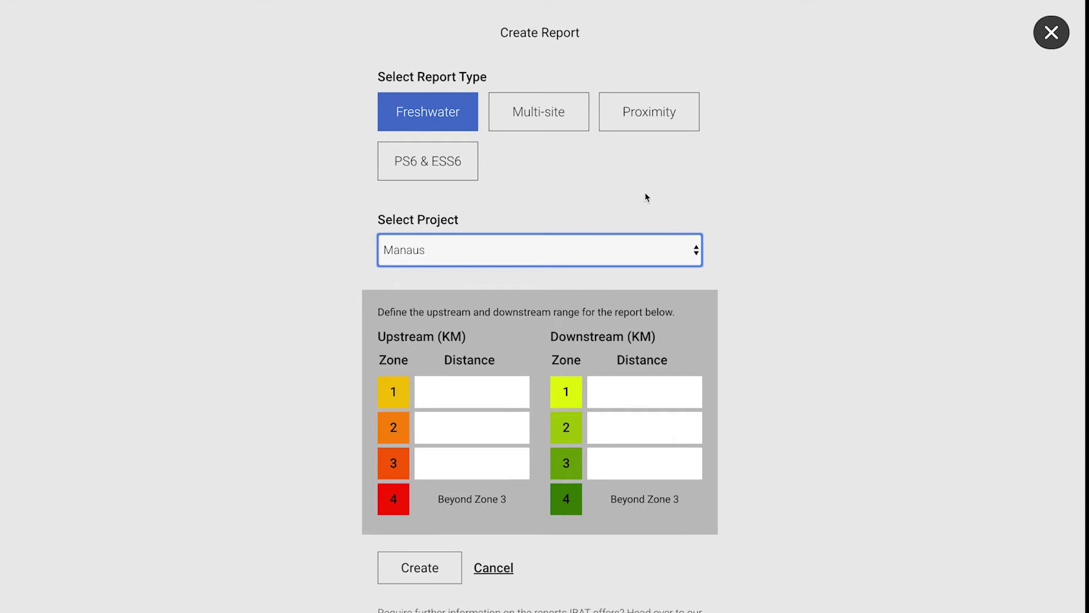
left_click(639, 124)
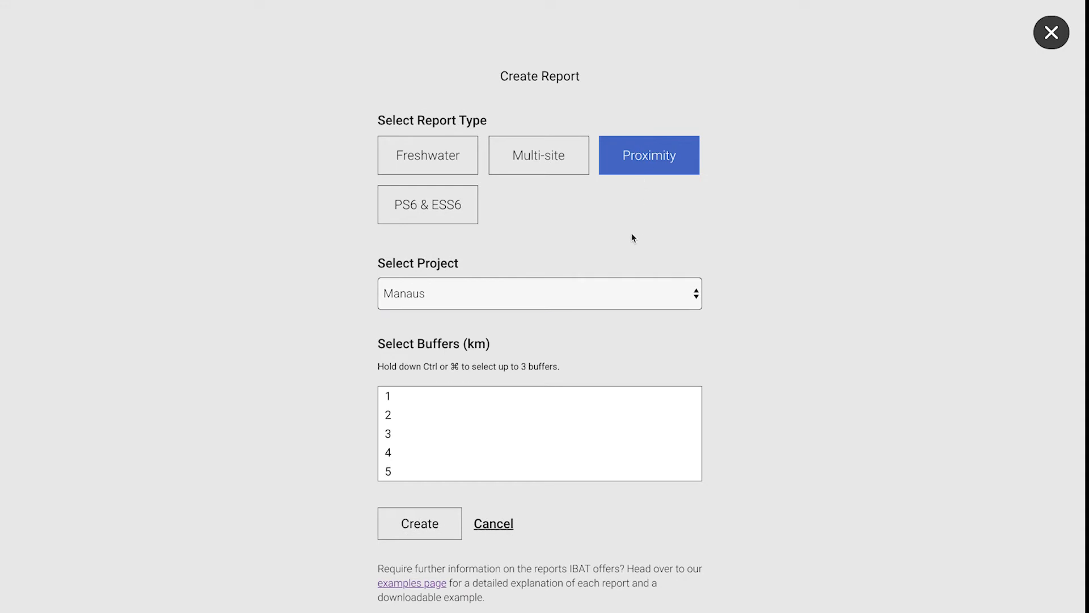
Choose the 5, 20 and 50 km buffers and create the Manaus Proximity report.
left_click(397, 471)
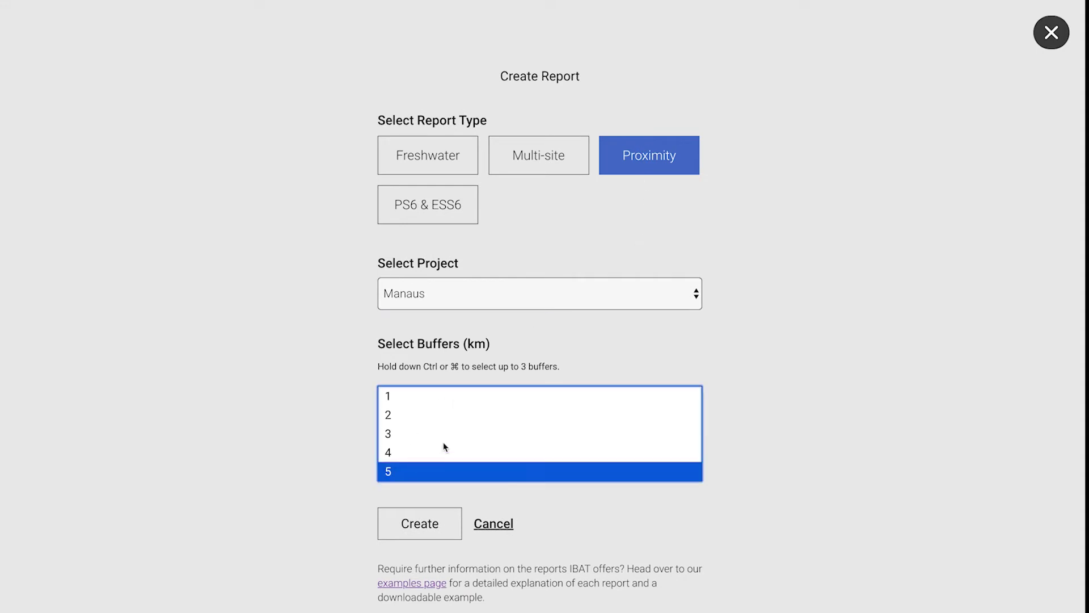
scroll(443, 447, "down", 3)
left_click(433, 456, "ctrl")
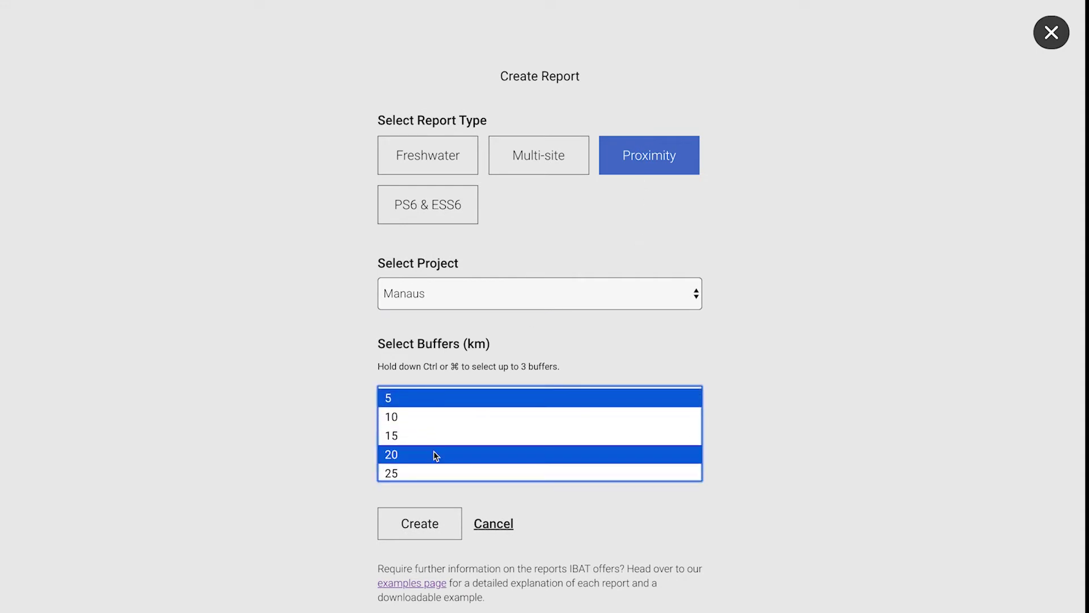
scroll(434, 453, "down", 1)
left_click(428, 471, "ctrl")
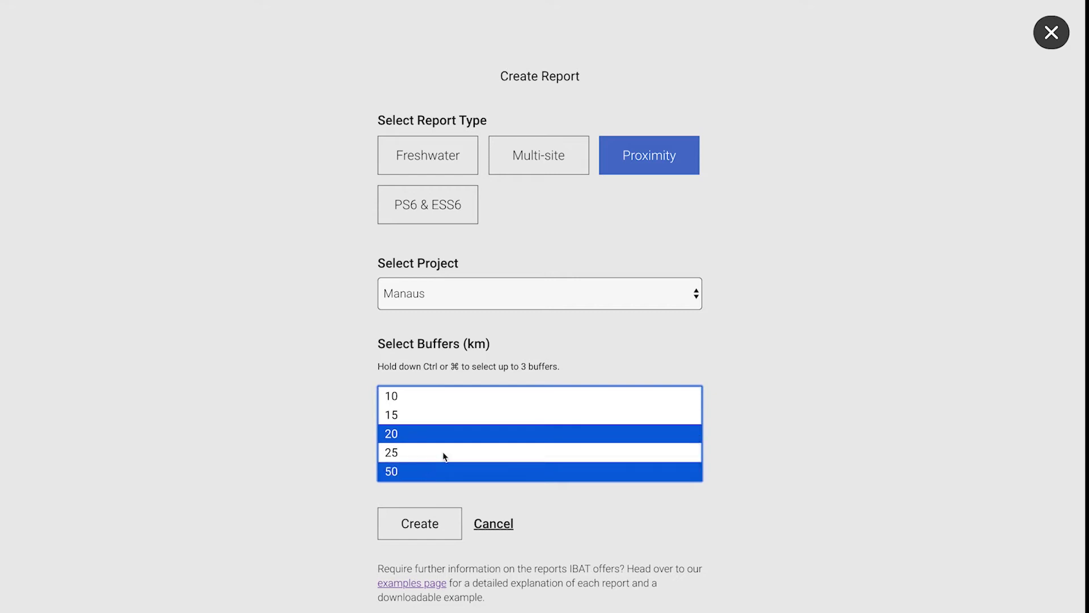
left_click(419, 528)
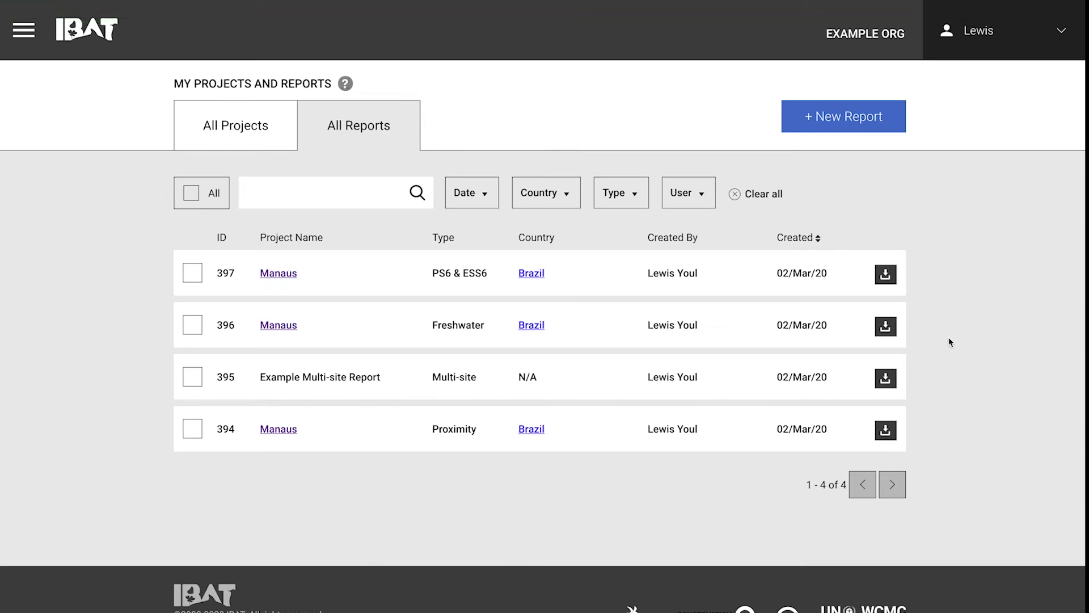
Download Manaus Proximity report 394 and open its report_394 (1) folder.
left_click(885, 432)
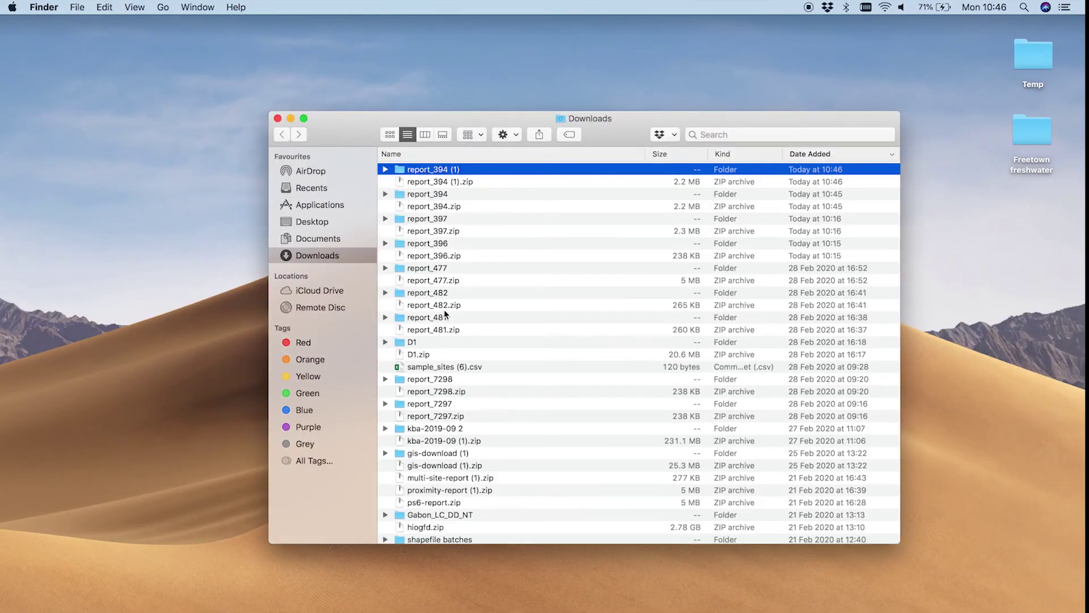
double_click(440, 171)
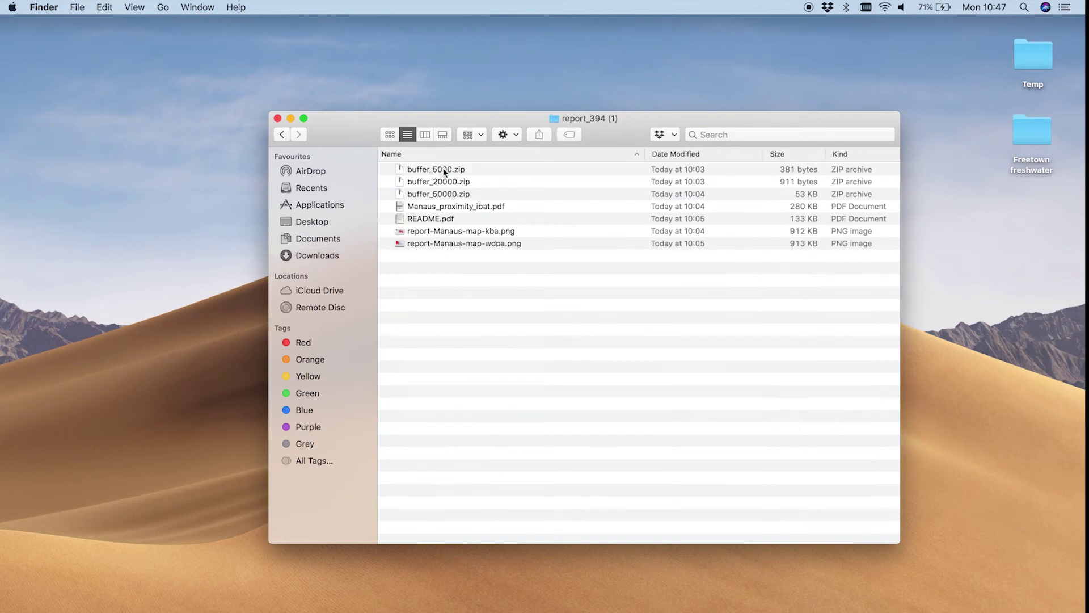
Select the 5, 20 and 50 km buffer archives, then the KBA and WDPA map images.
left_click(445, 171)
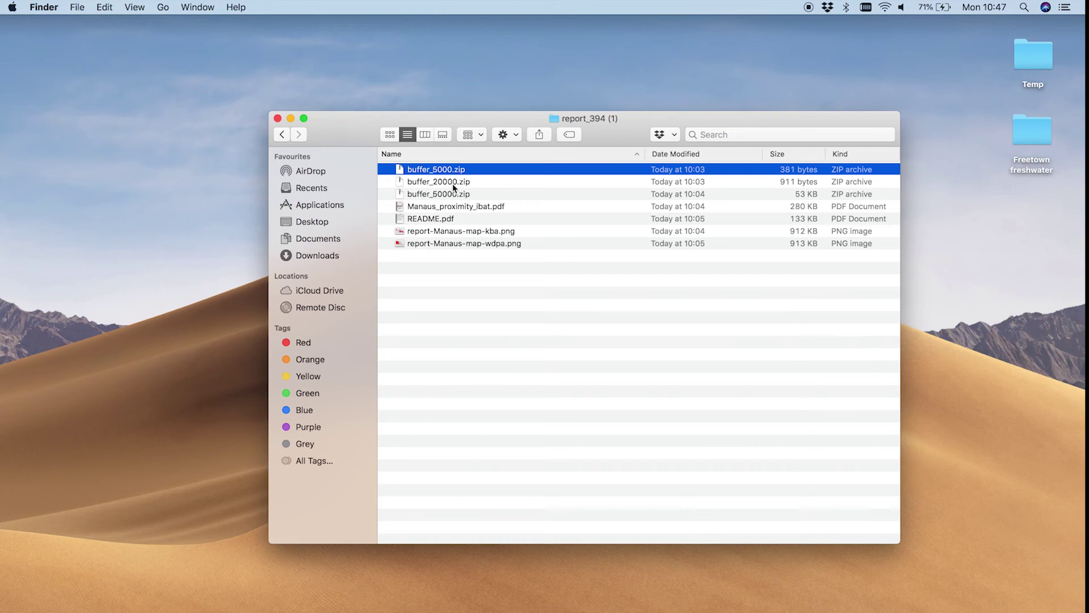
left_click(454, 183)
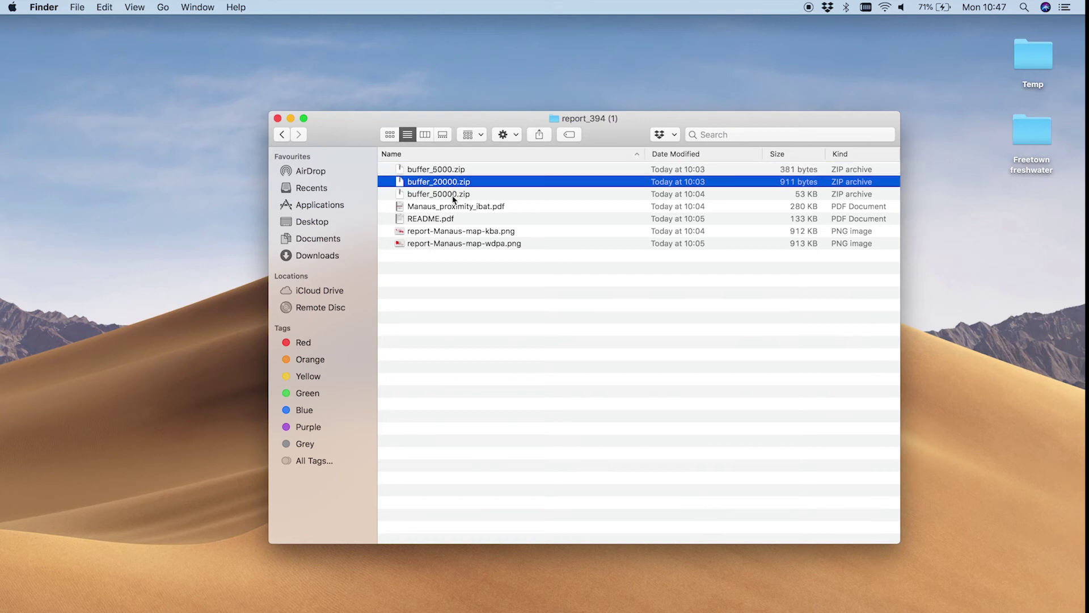
left_click(454, 194)
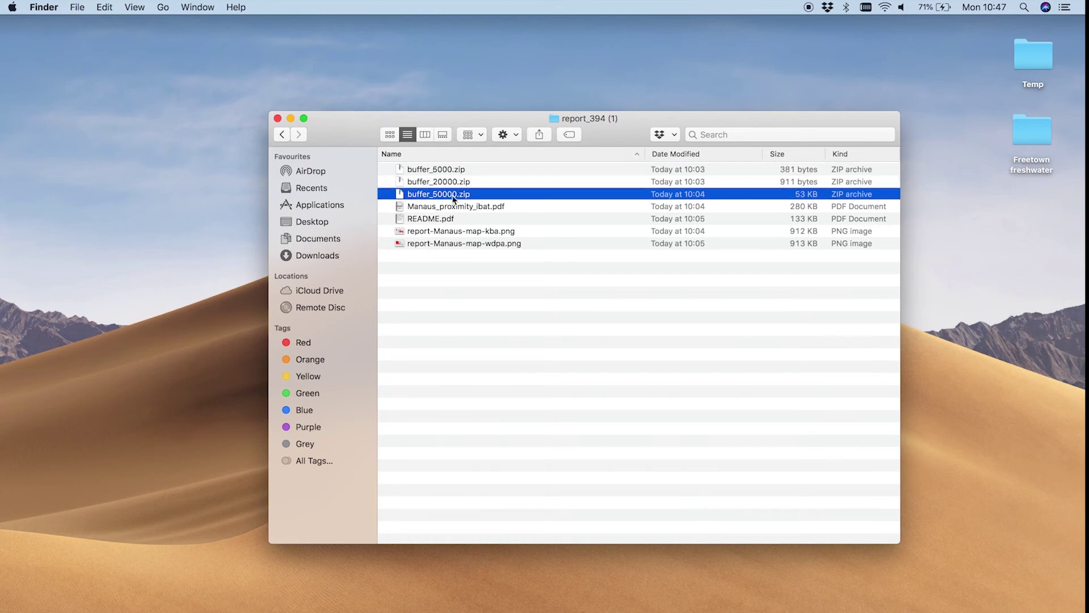
left_click(480, 232)
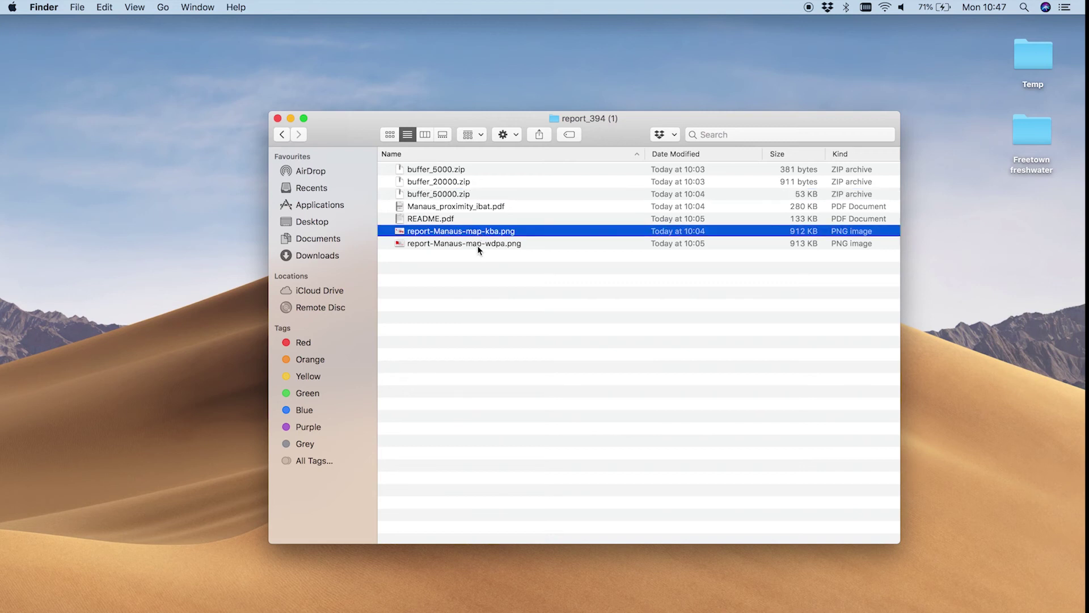
left_click(478, 245)
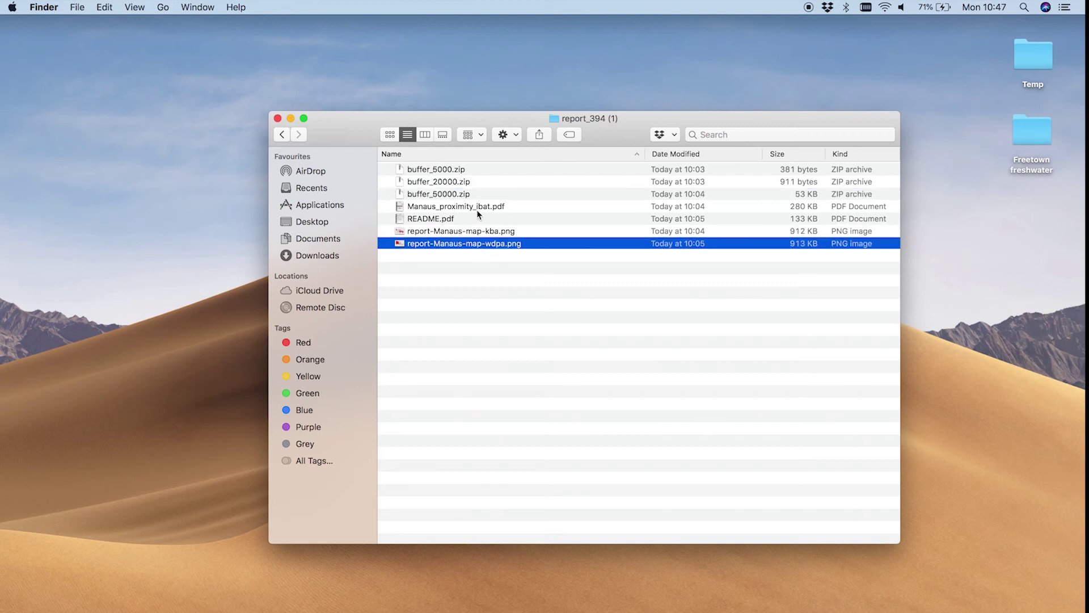